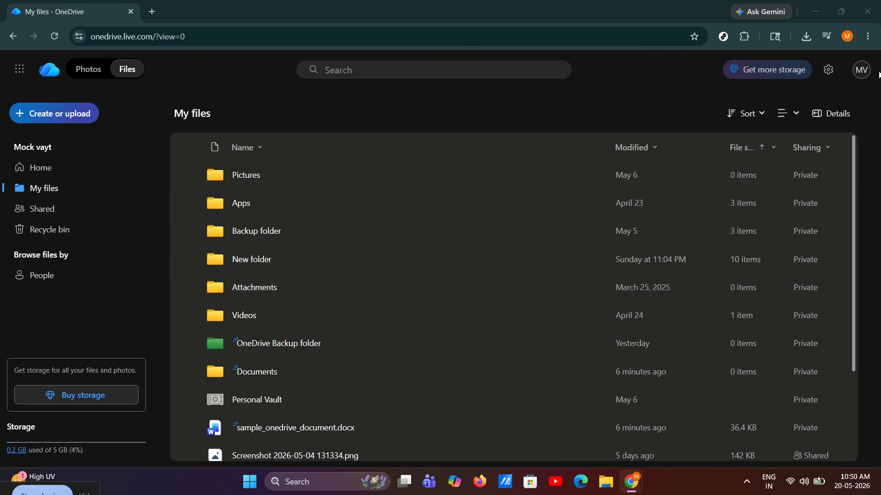
# View the signed-in account's details and close them again.
pyautogui.click(862, 70)
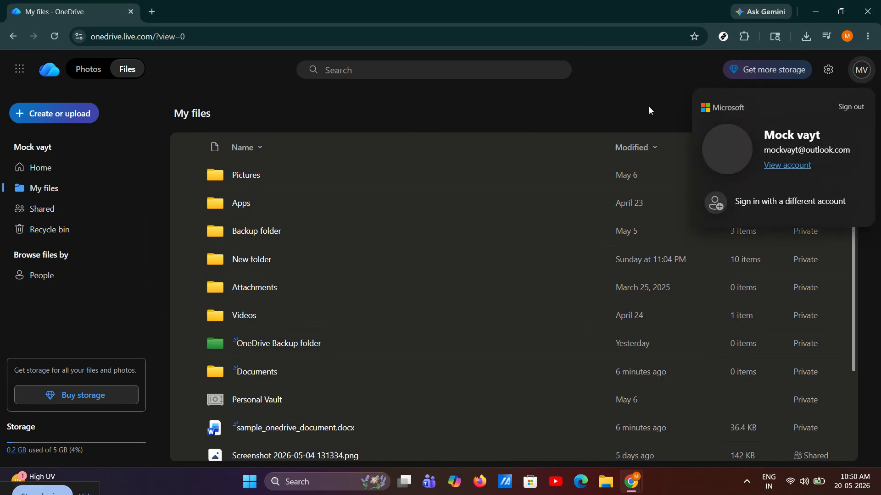
pyautogui.click(605, 109)
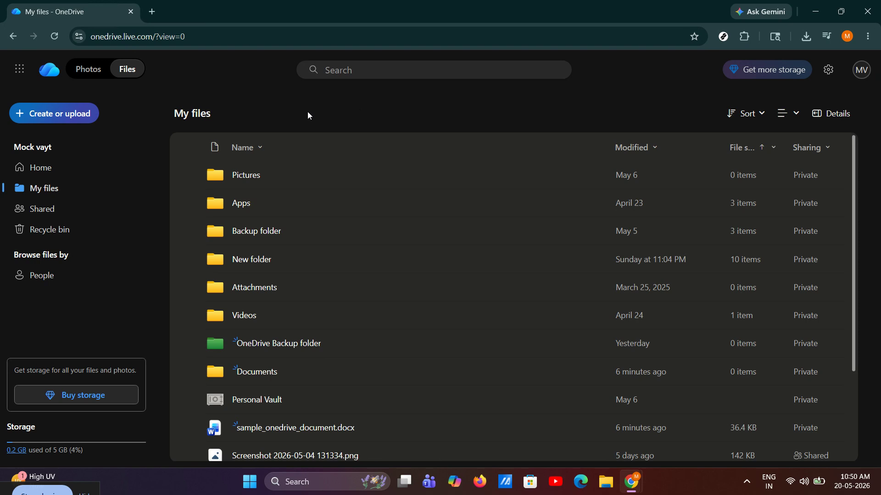
pyautogui.click(86, 118)
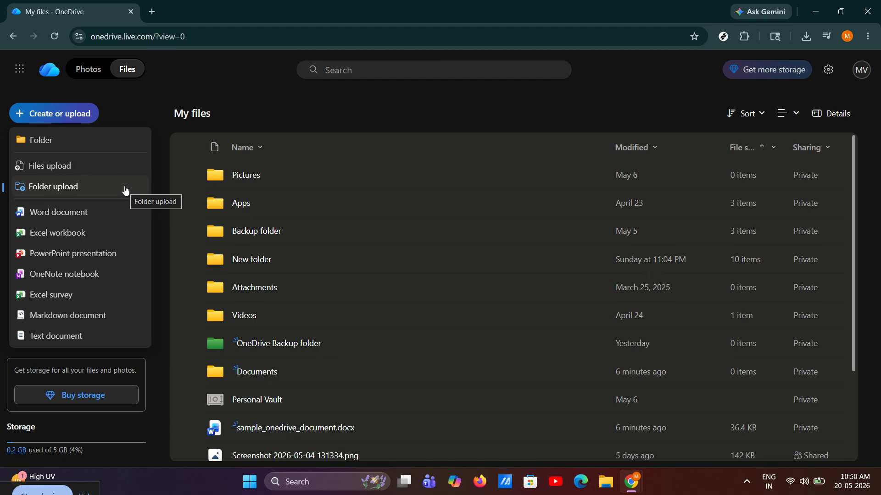
pyautogui.click(114, 170)
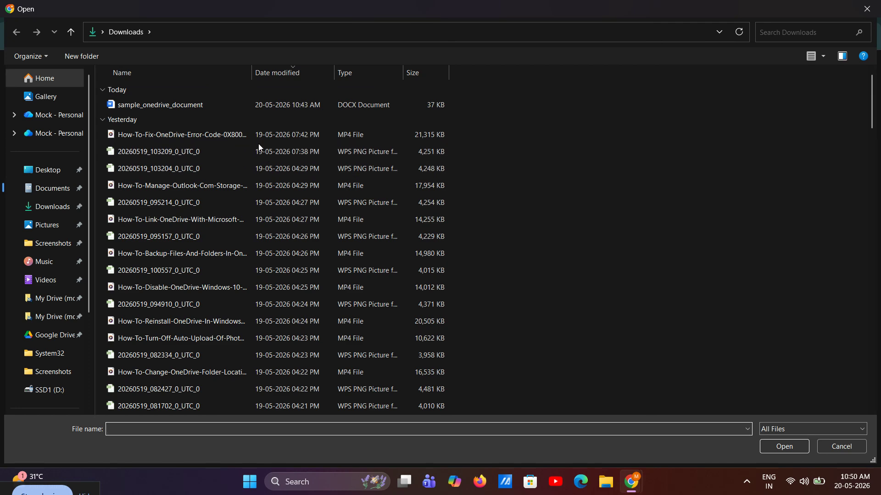
pyautogui.click(259, 149)
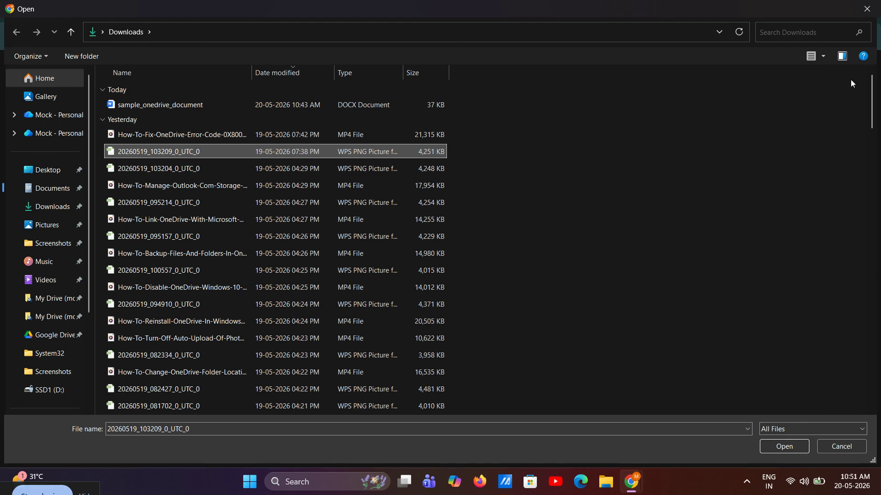
pyautogui.click(863, 13)
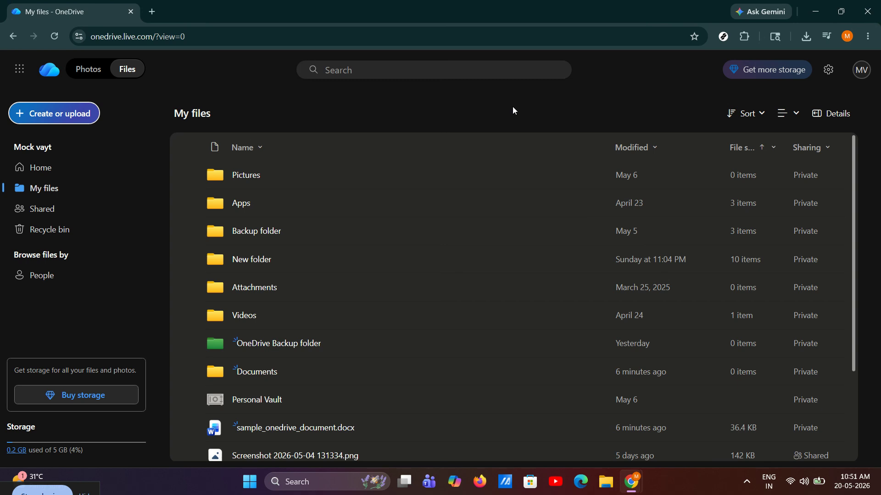
# Create a new folder named School in My files.
pyautogui.click(90, 115)
pyautogui.click(83, 141)
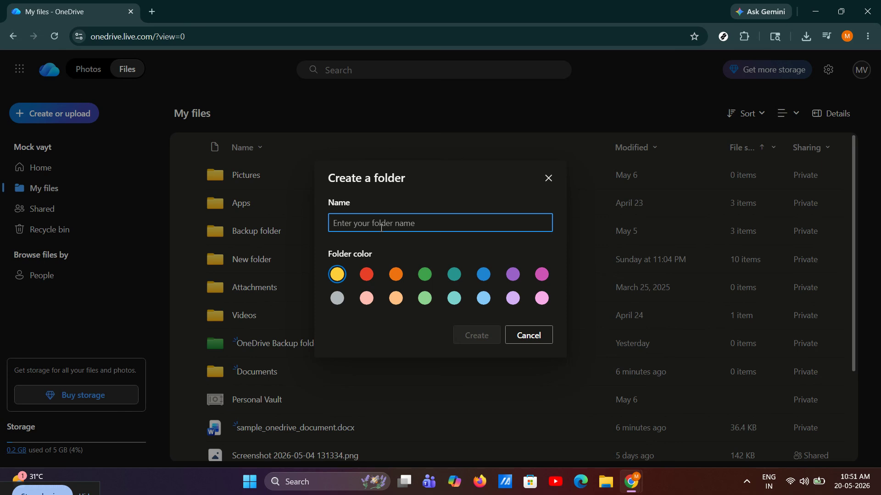
pyautogui.write('Sc')
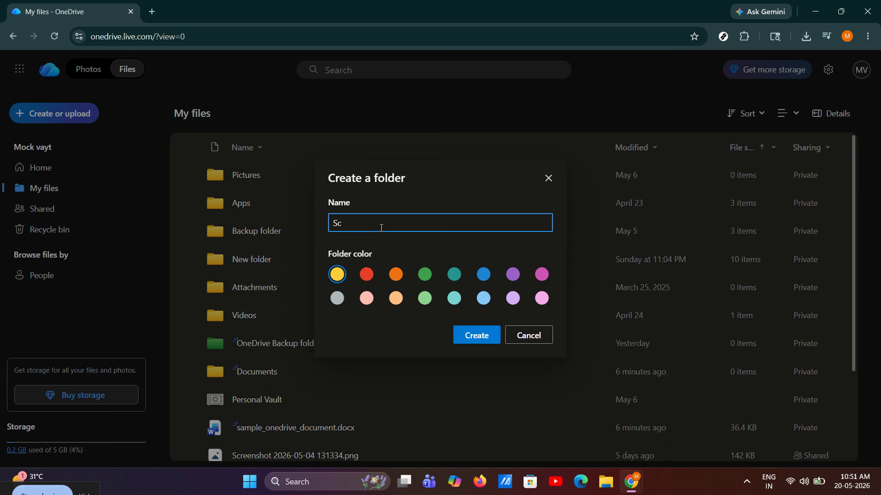
pyautogui.write('hool')
pyautogui.click(473, 340)
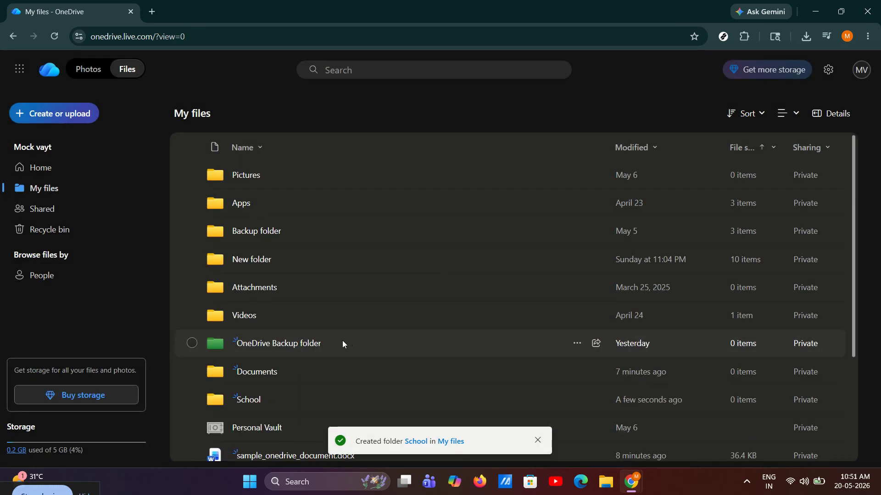
pyautogui.click(261, 397)
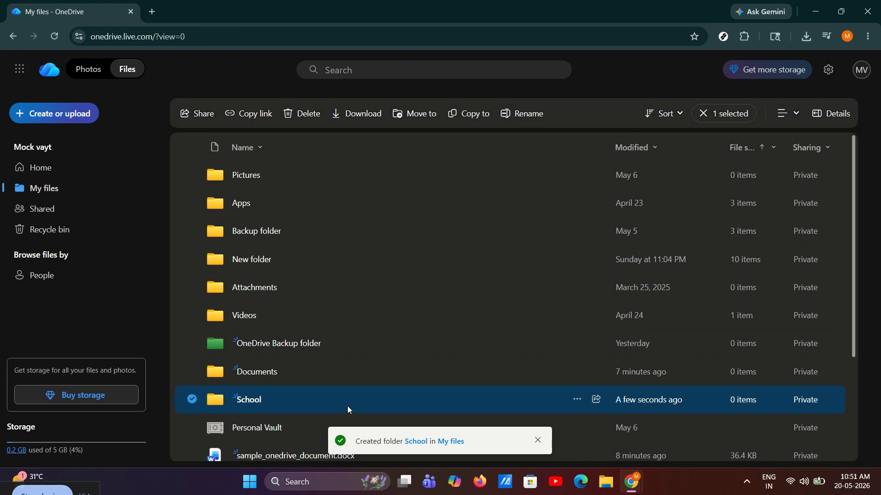
pyautogui.click(693, 115)
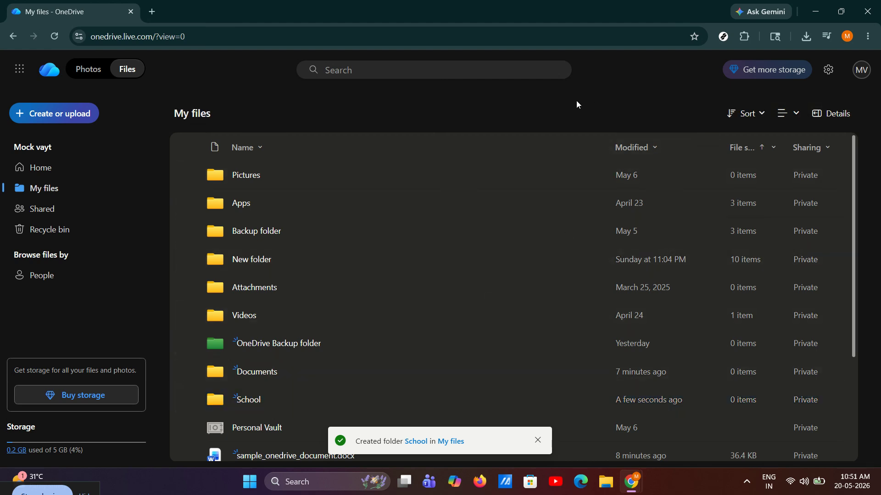
# Move the file Screenshot 2026-05-04 131334.png into the Attachments folder.
pyautogui.scroll(-3, 467, 240)
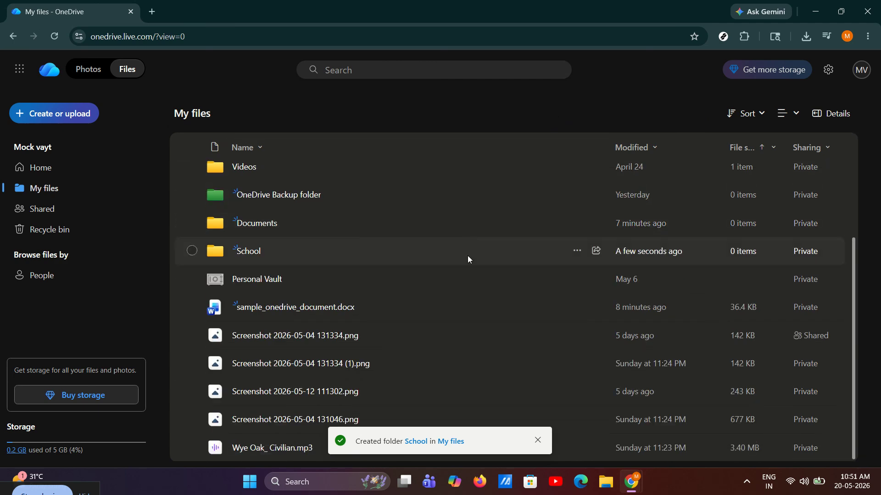
pyautogui.click(404, 339)
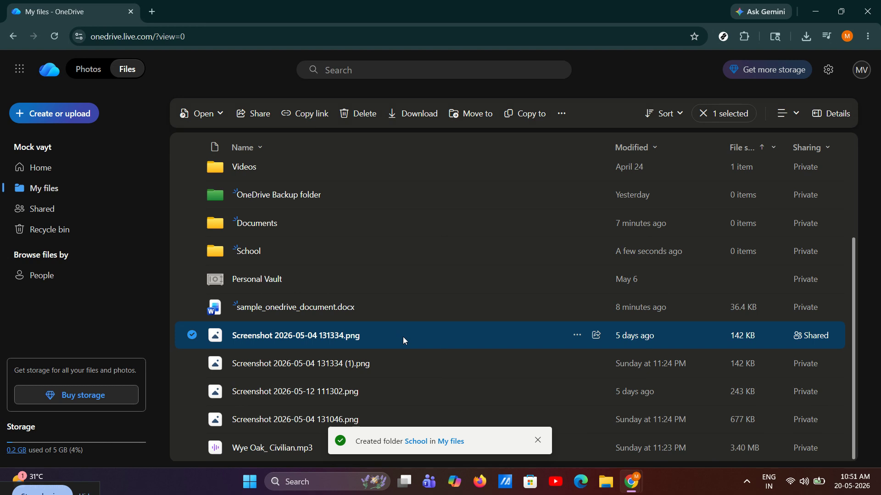
pyautogui.click(464, 119)
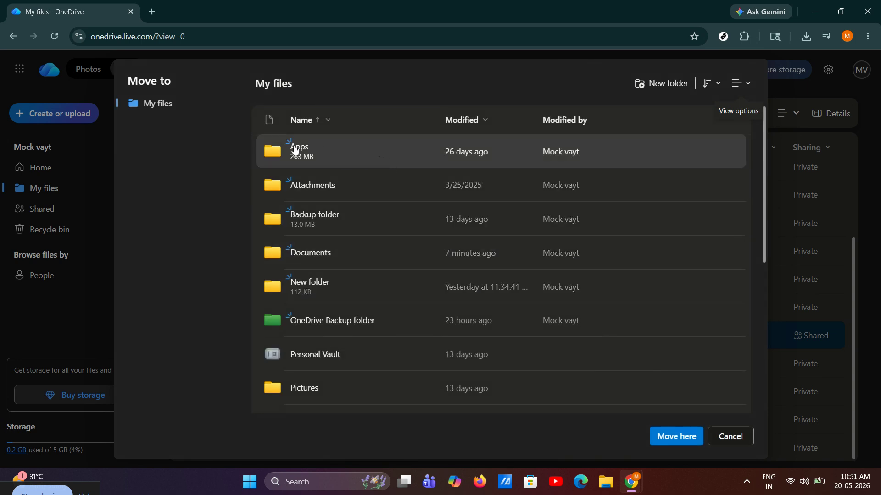
pyautogui.click(319, 191)
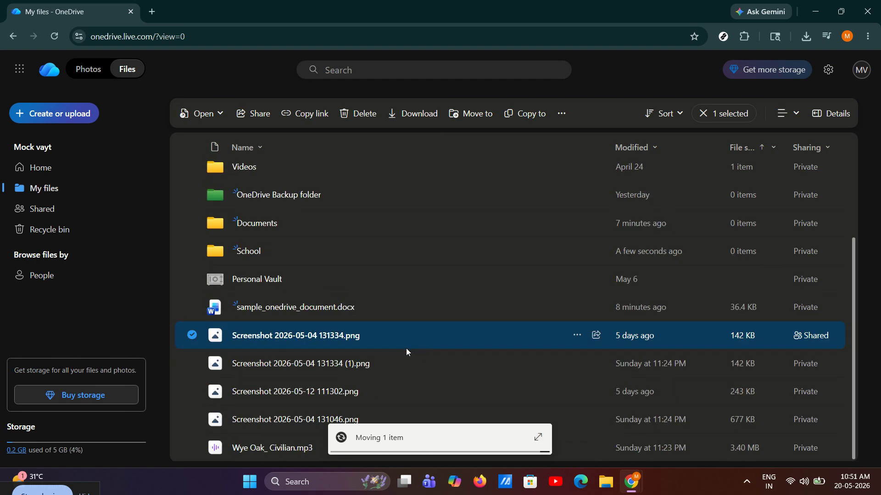
pyautogui.rightClick(406, 305)
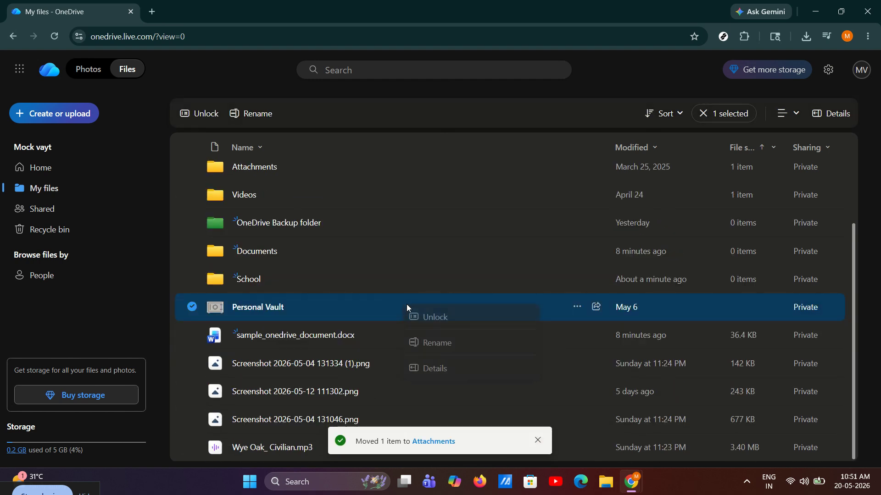
pyautogui.click(432, 343)
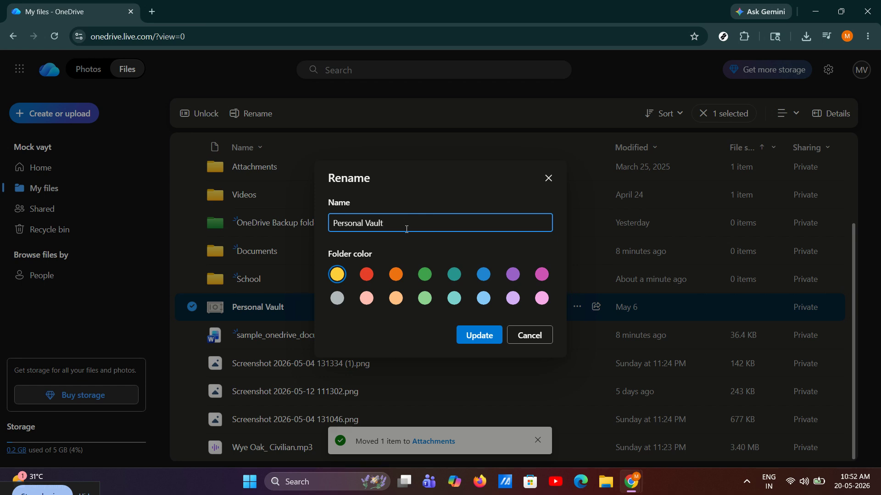
pyautogui.write('.')
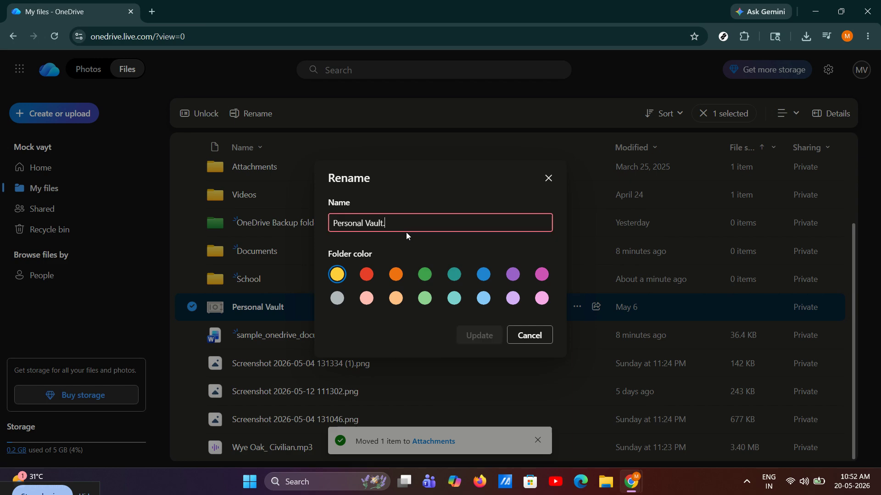
pyautogui.press('BackSpace')
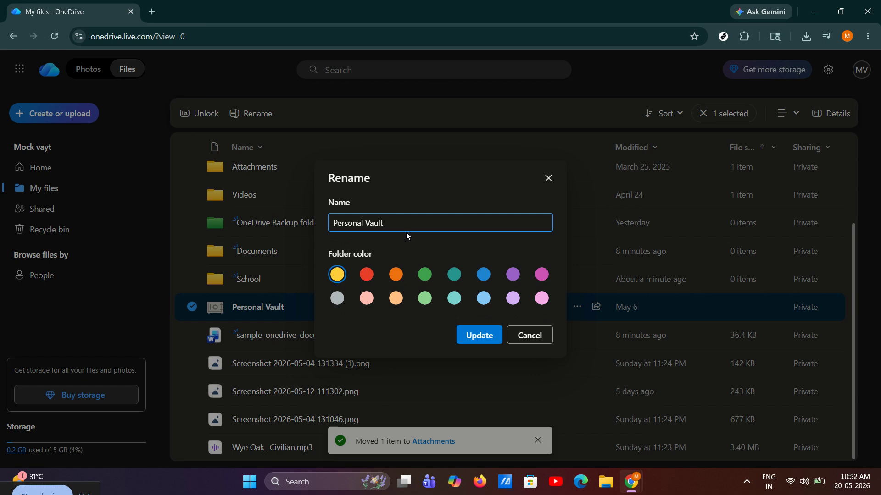
pyautogui.click(548, 179)
pyautogui.click(429, 339)
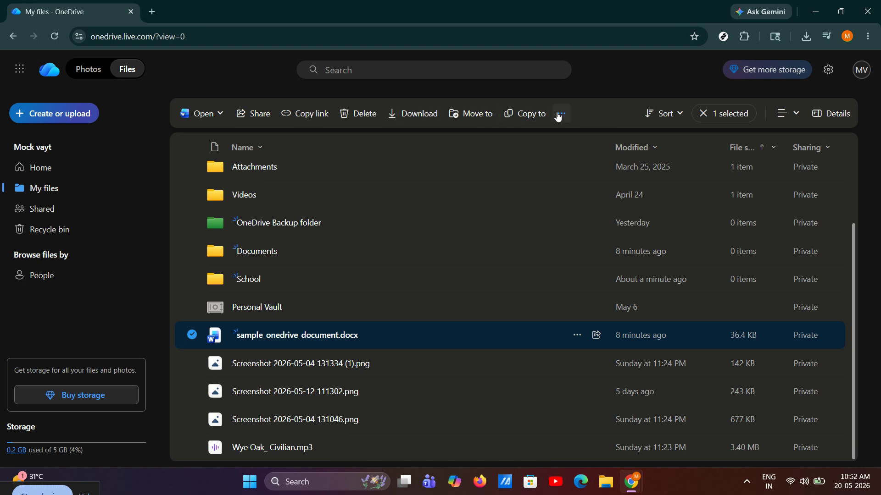
pyautogui.click(707, 117)
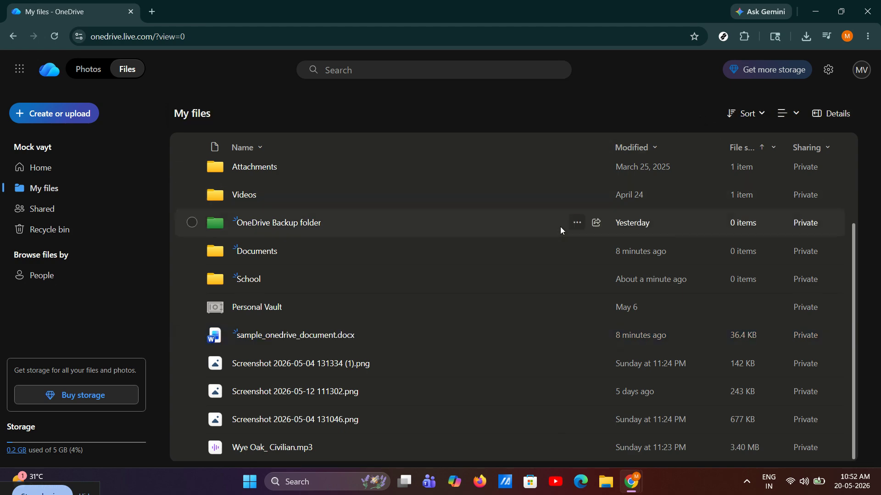
pyautogui.click(380, 359)
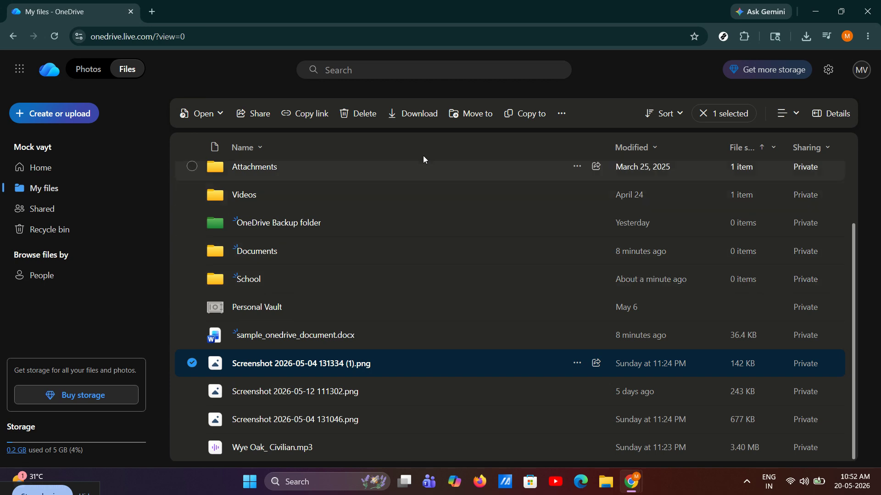
pyautogui.click(251, 114)
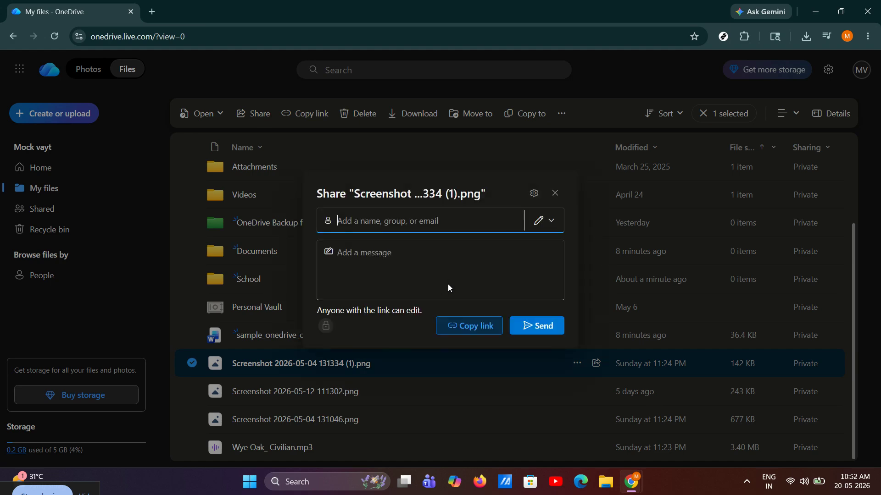
pyautogui.click(467, 326)
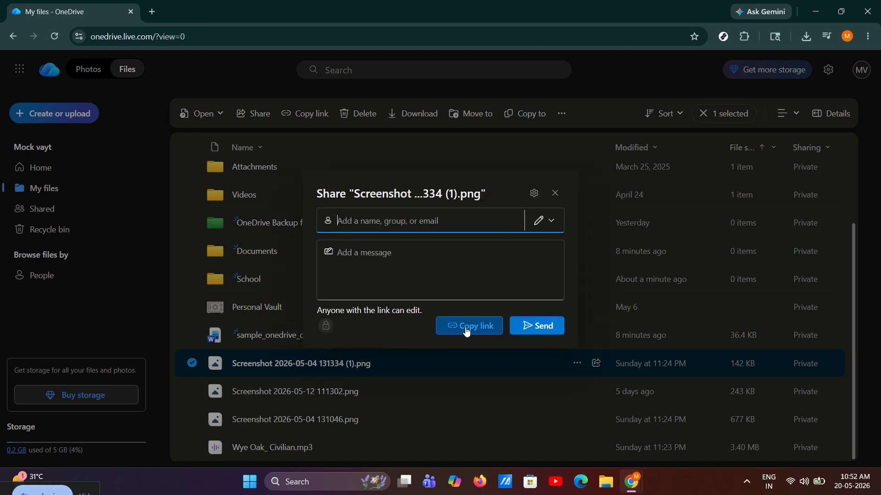
pyautogui.click(557, 217)
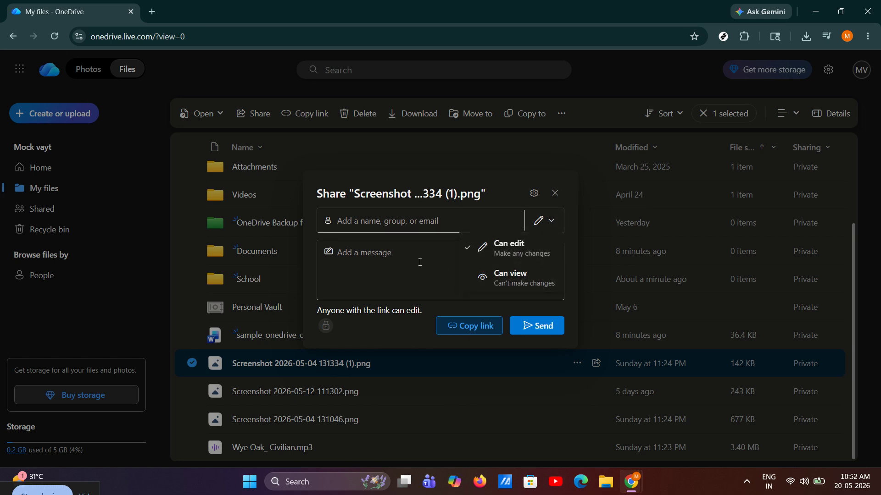
pyautogui.press('Escape')
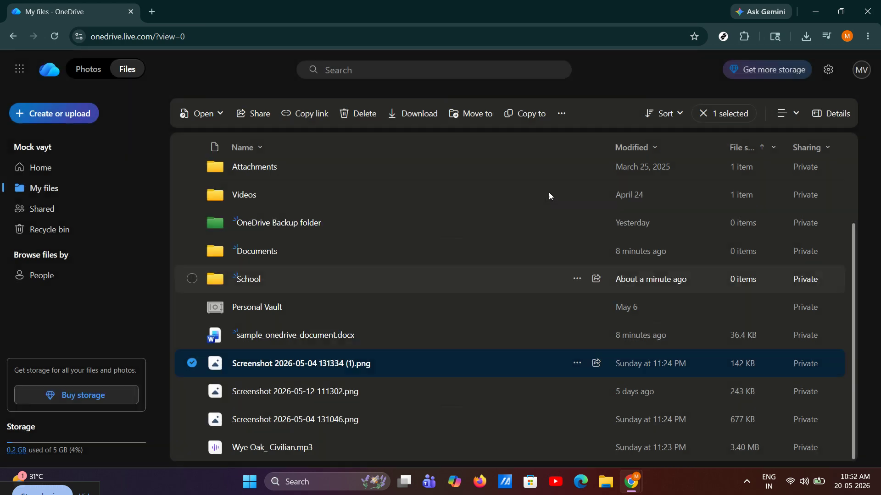
pyautogui.click(554, 193)
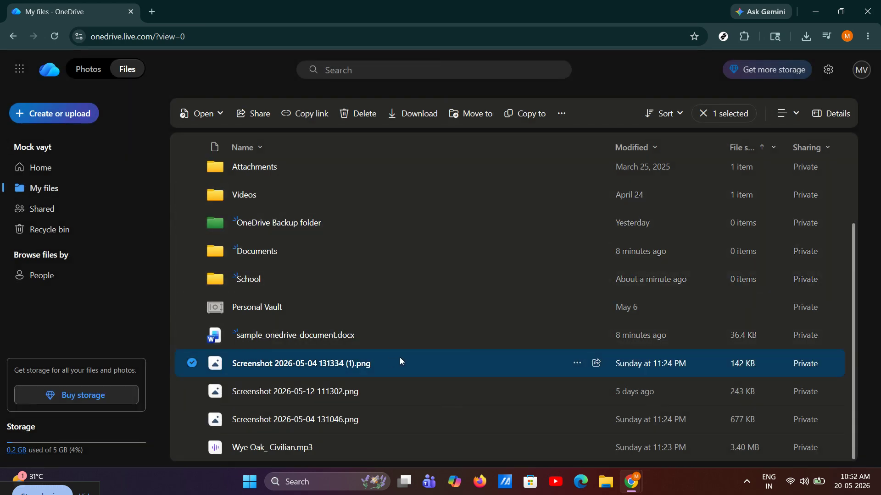
pyautogui.click(357, 114)
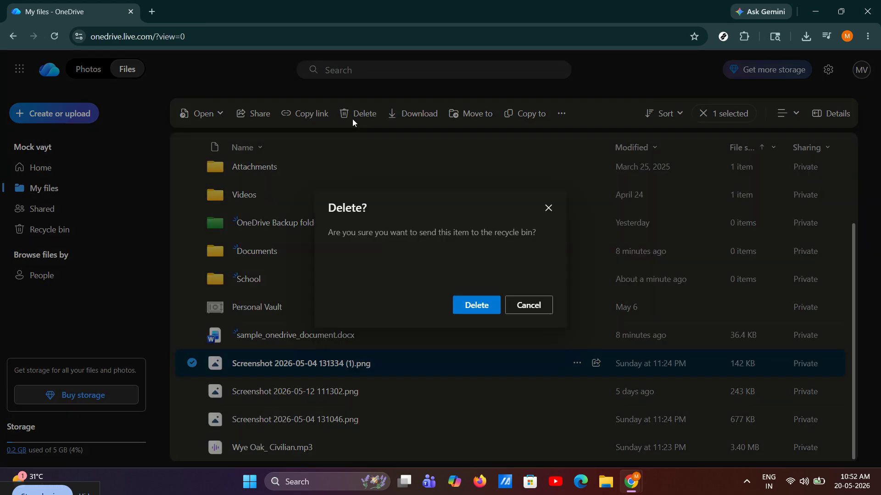
pyautogui.click(476, 305)
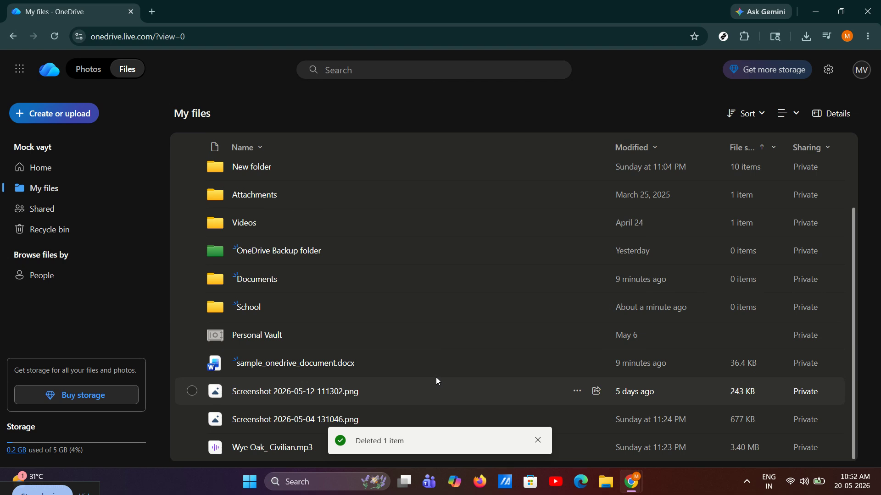
pyautogui.click(113, 234)
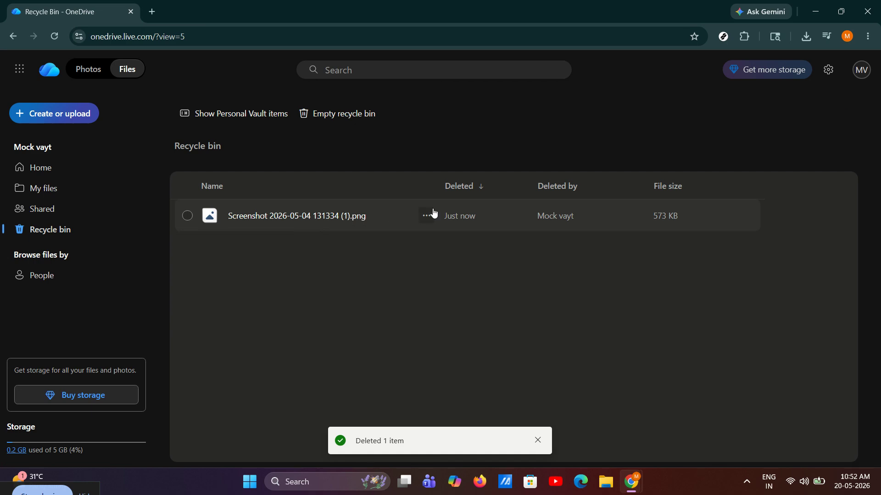
pyautogui.click(395, 213)
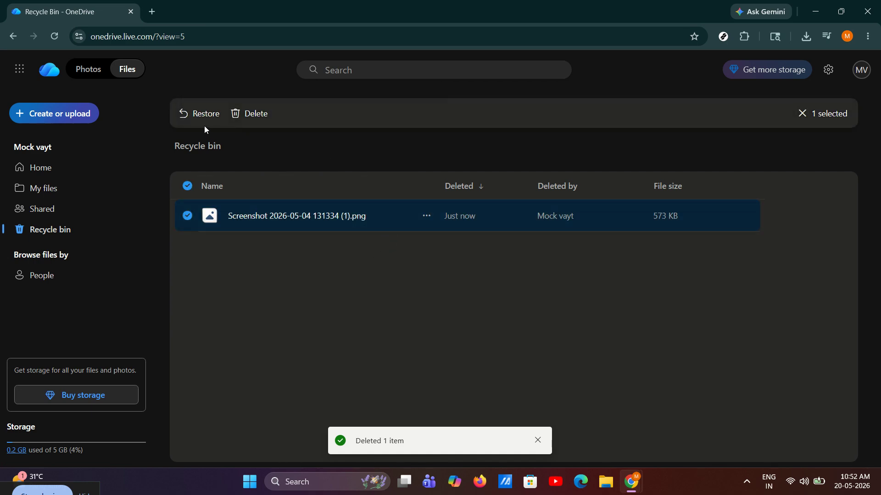
pyautogui.click(190, 120)
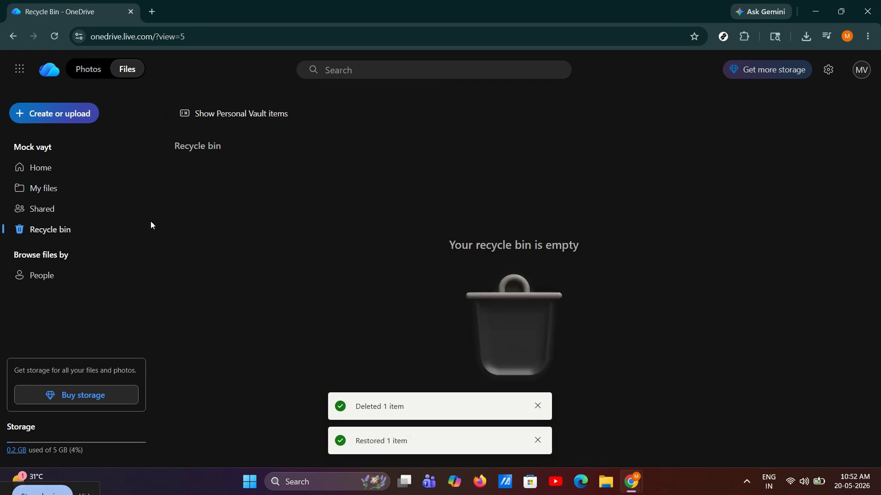
# Return to My files, check the listing for the restored screenshot, and dismiss the deletion and restore notifications.
pyautogui.click(87, 186)
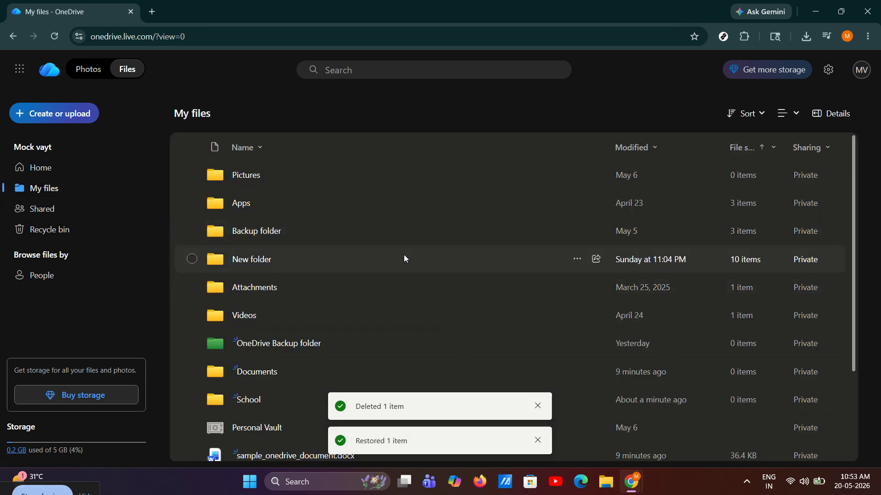
pyautogui.scroll(-3, 403, 258)
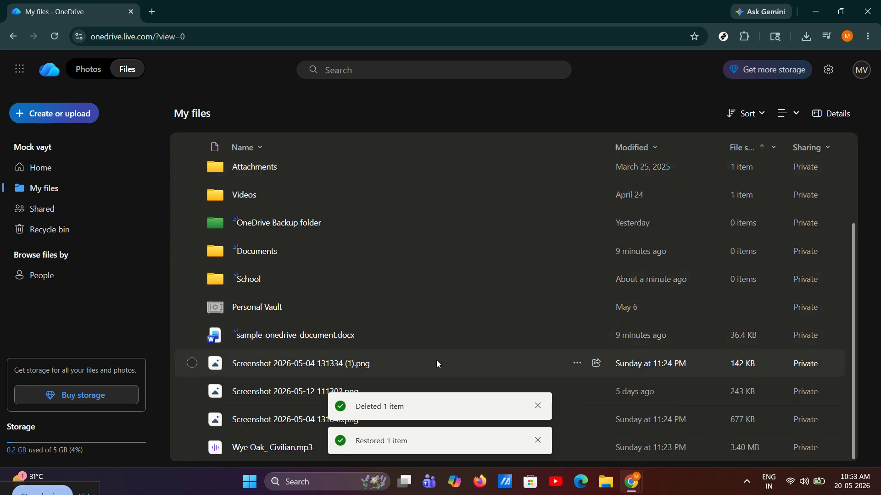
pyautogui.click(537, 406)
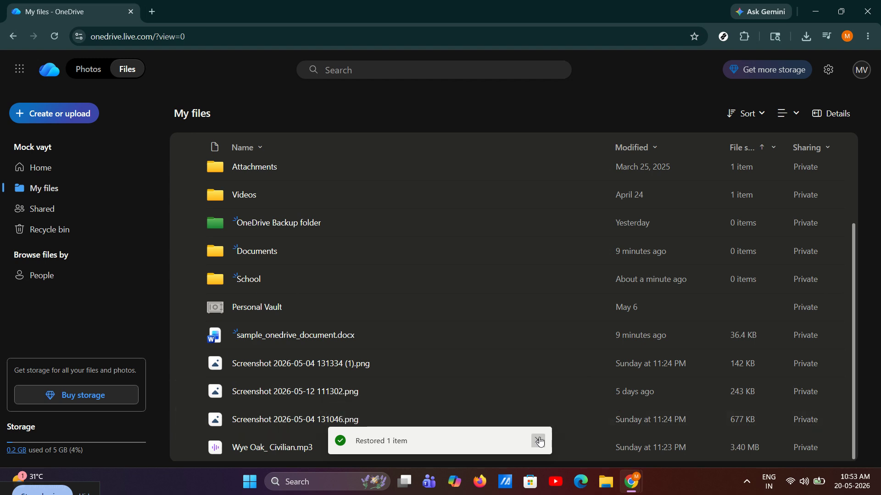
pyautogui.click(539, 441)
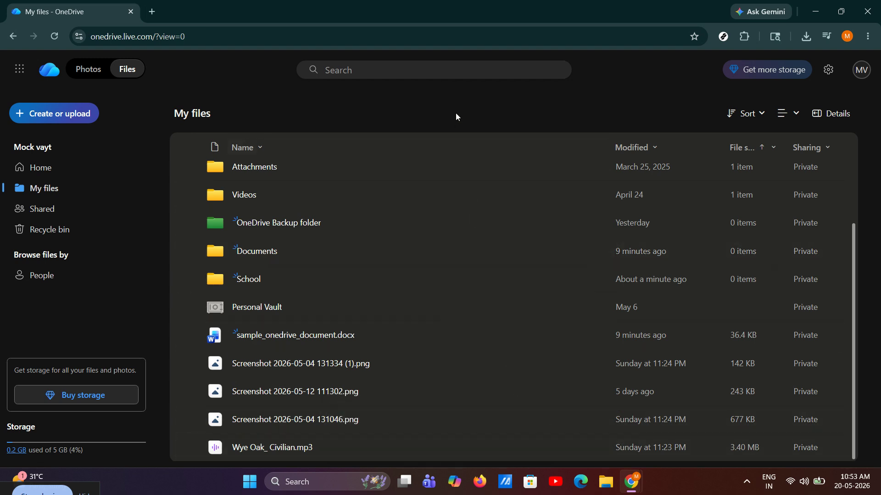